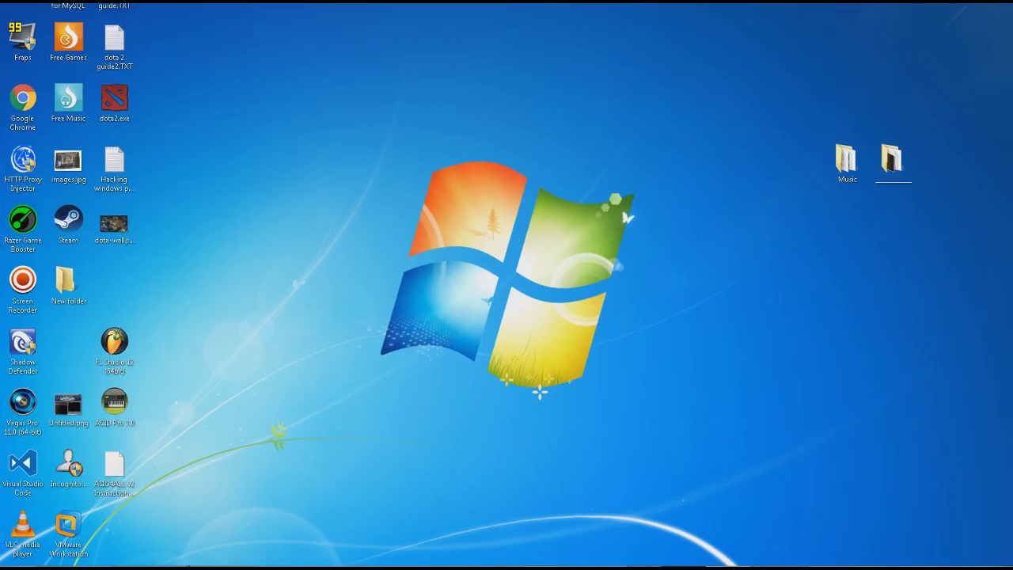
- Open Computer's Properties from the Start menu to show the System page
{"action": "left_click", "coordinate": [18, 558]}
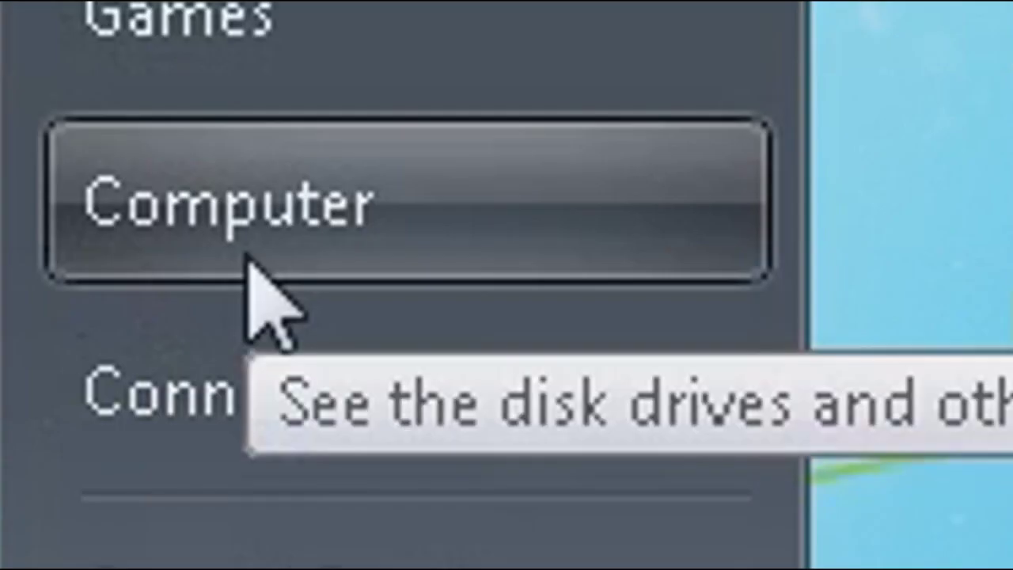
{"action": "right_click", "coordinate": [249, 253]}
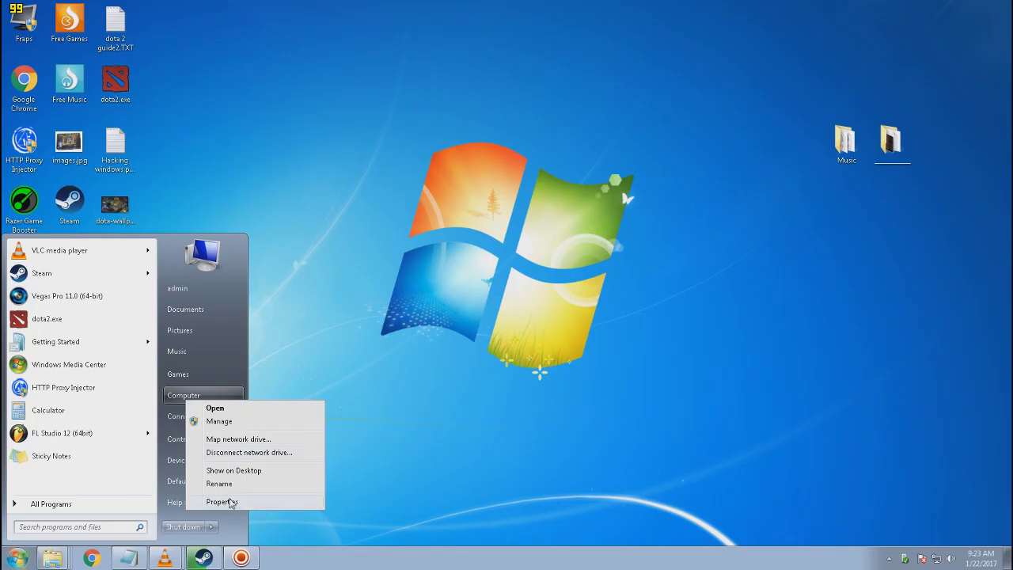
{"action": "left_click", "coordinate": [230, 502]}
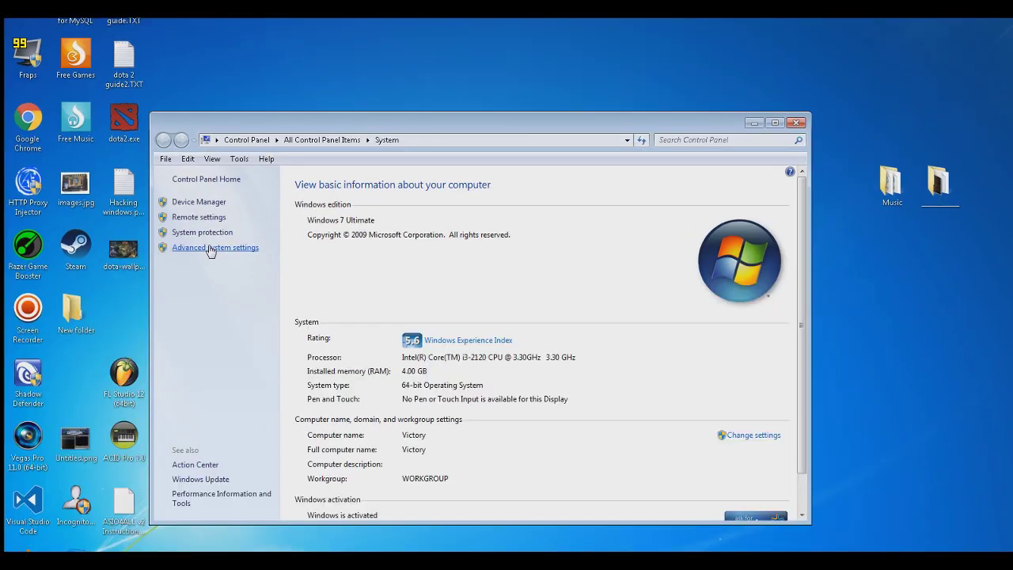
- Set visual effects to Custom, keeping only translucent selection, icon label shadows and visual styles
{"action": "left_click", "coordinate": [198, 204]}
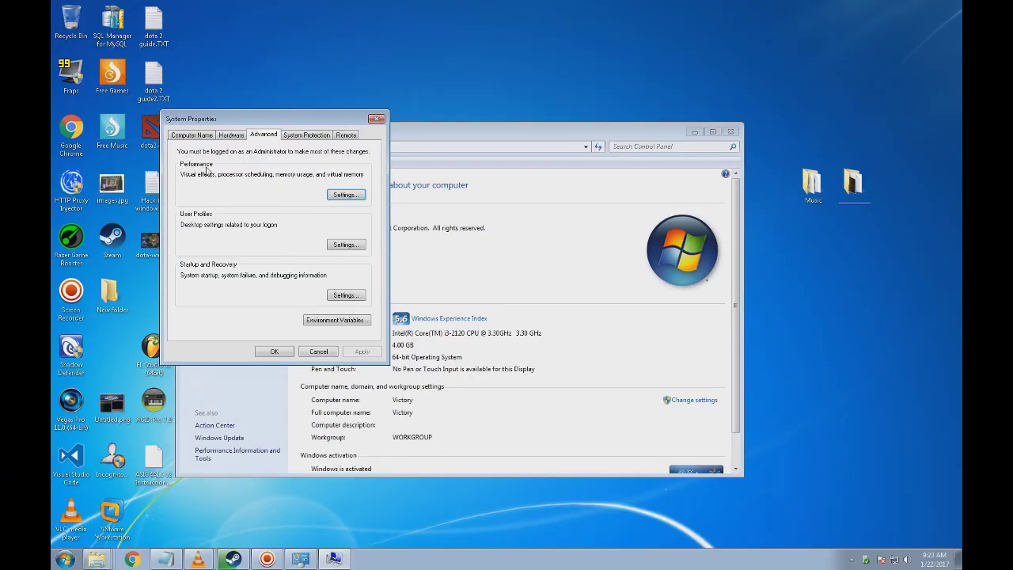
{"action": "left_click", "coordinate": [345, 195]}
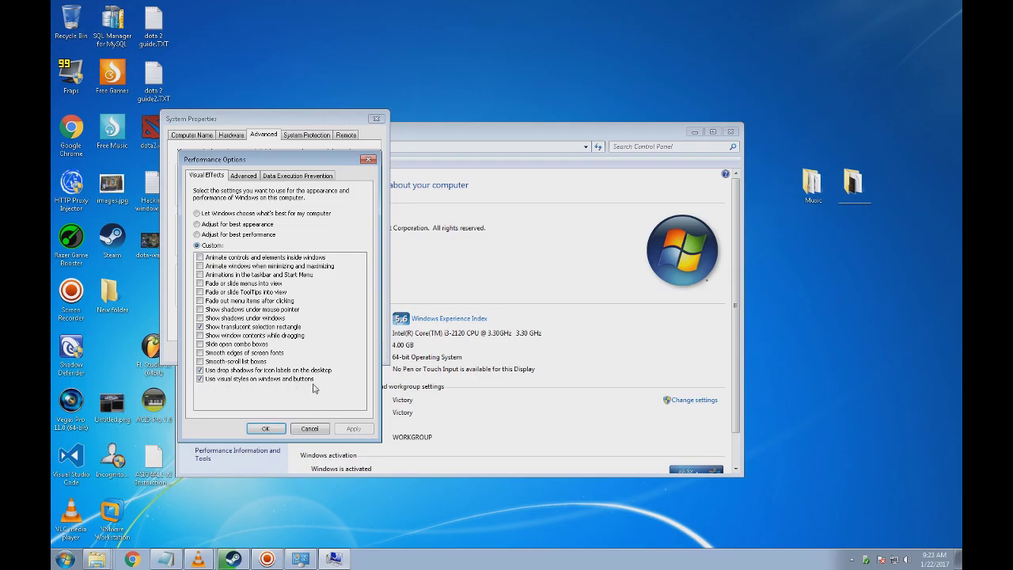
{"action": "left_click", "coordinate": [265, 429]}
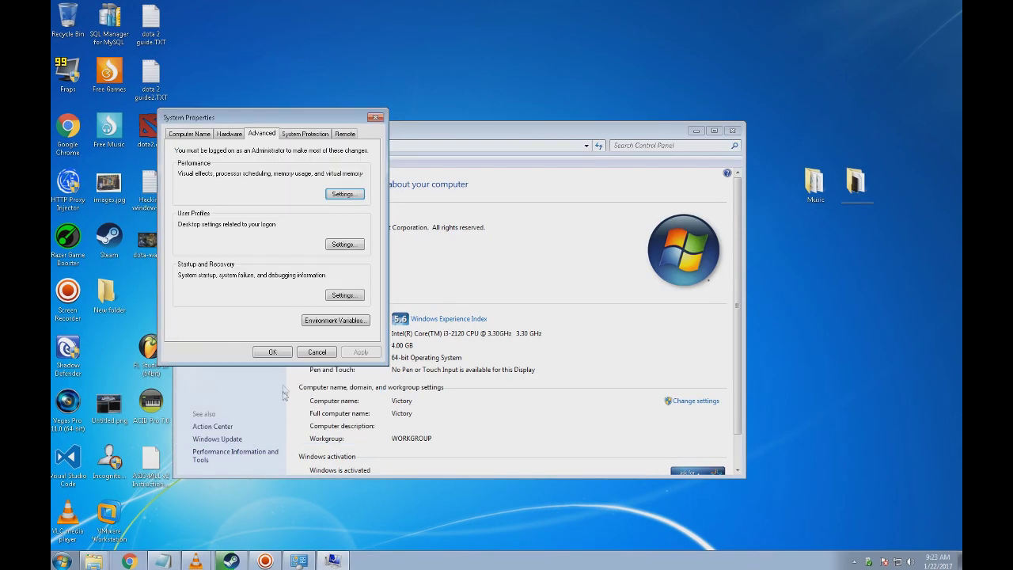
{"action": "left_click", "coordinate": [271, 352]}
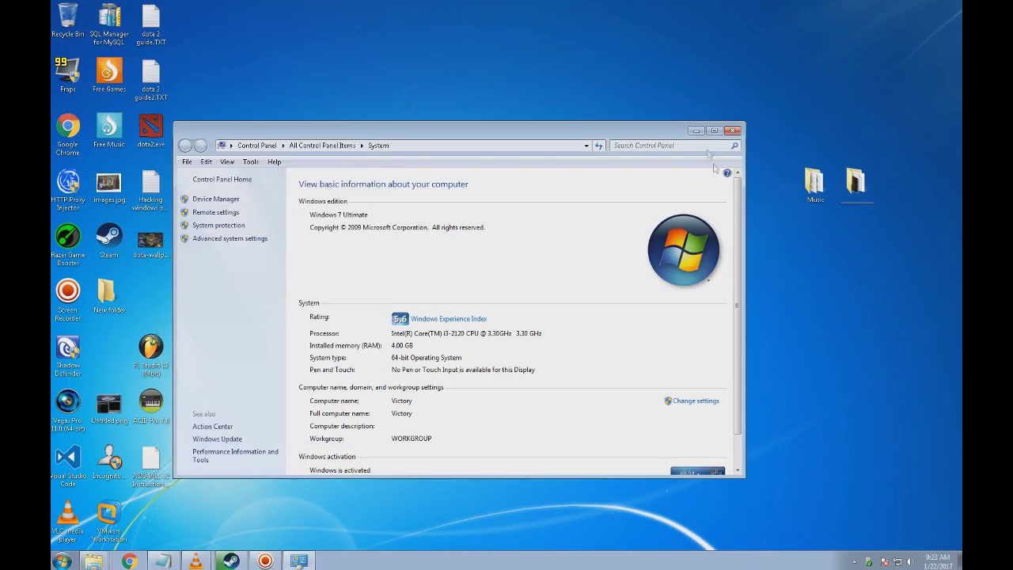
- Close the System window and launch Dota 2 from the desktop
{"action": "left_click", "coordinate": [734, 131]}
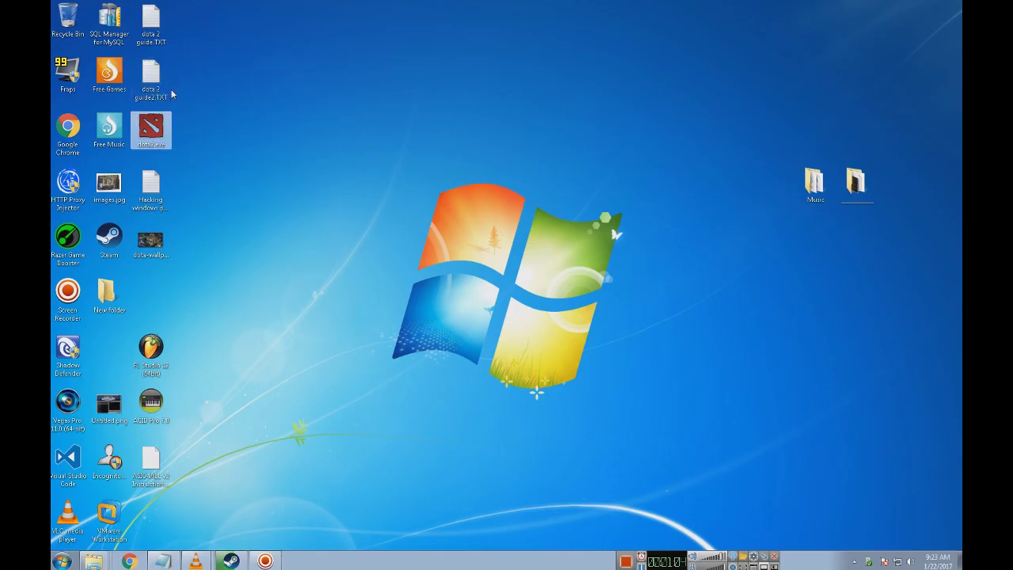
{"action": "double_click", "coordinate": [152, 126]}
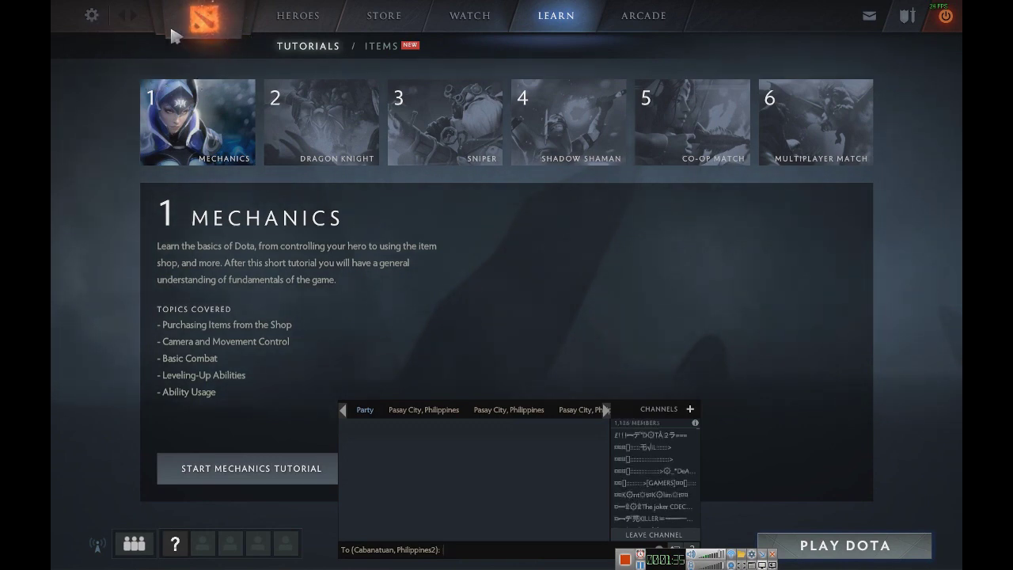
- Open Dota 2's settings panel on the Hotkeys page using the gear icon
{"action": "left_click", "coordinate": [92, 16]}
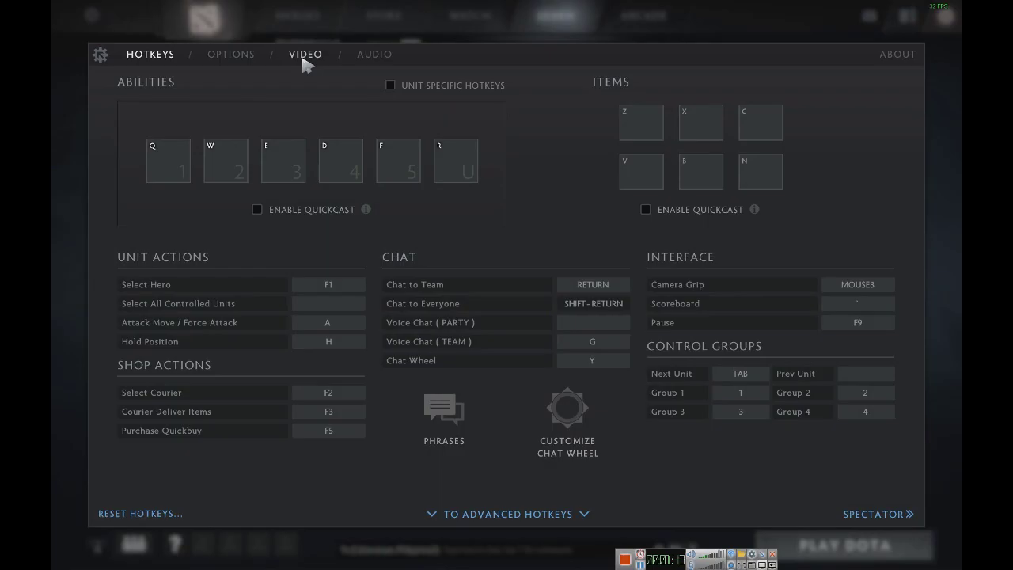
- Switch Dota 2's settings panel to the Video section
{"action": "left_click", "coordinate": [306, 55]}
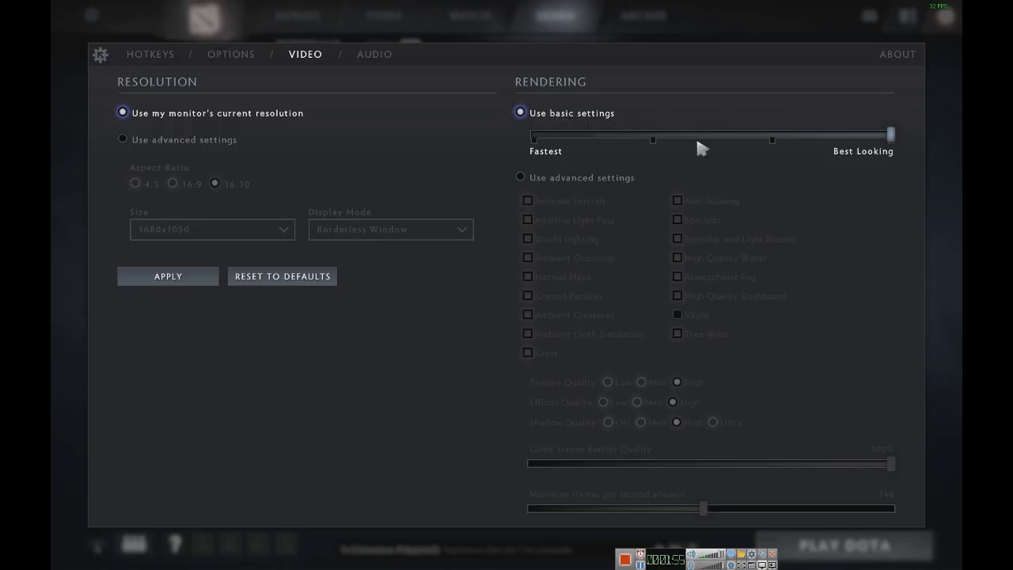
- Set Fastest rendering with Exclusive Fullscreen at 1280x768, then close settings
{"action": "left_click", "coordinate": [536, 136]}
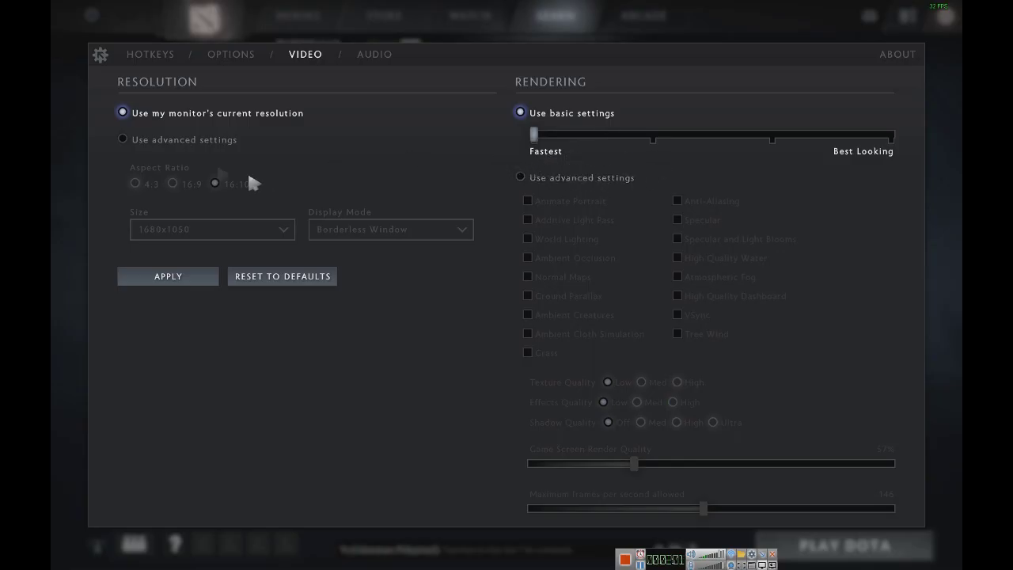
{"action": "left_click", "coordinate": [123, 140]}
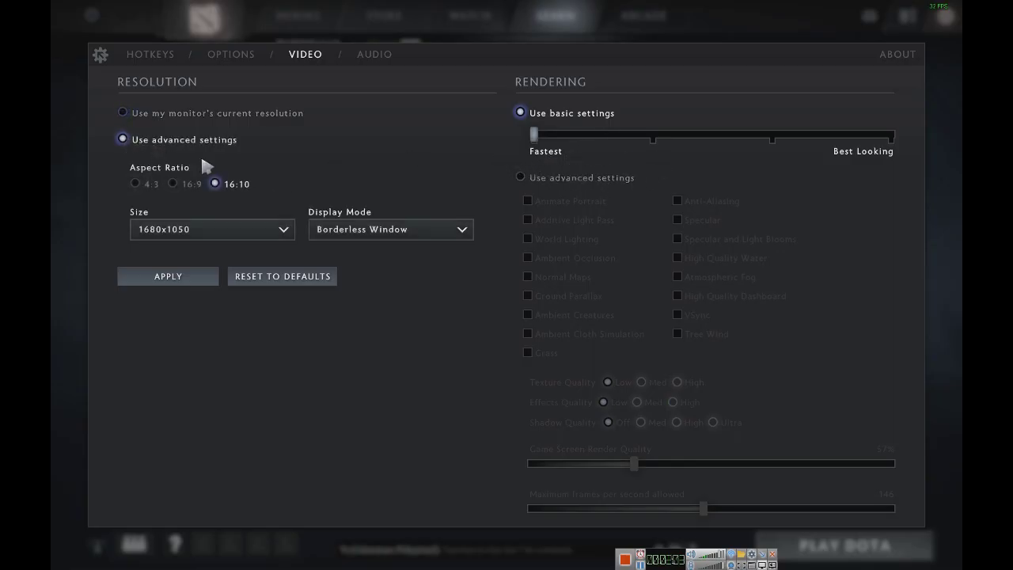
{"action": "left_click", "coordinate": [352, 229]}
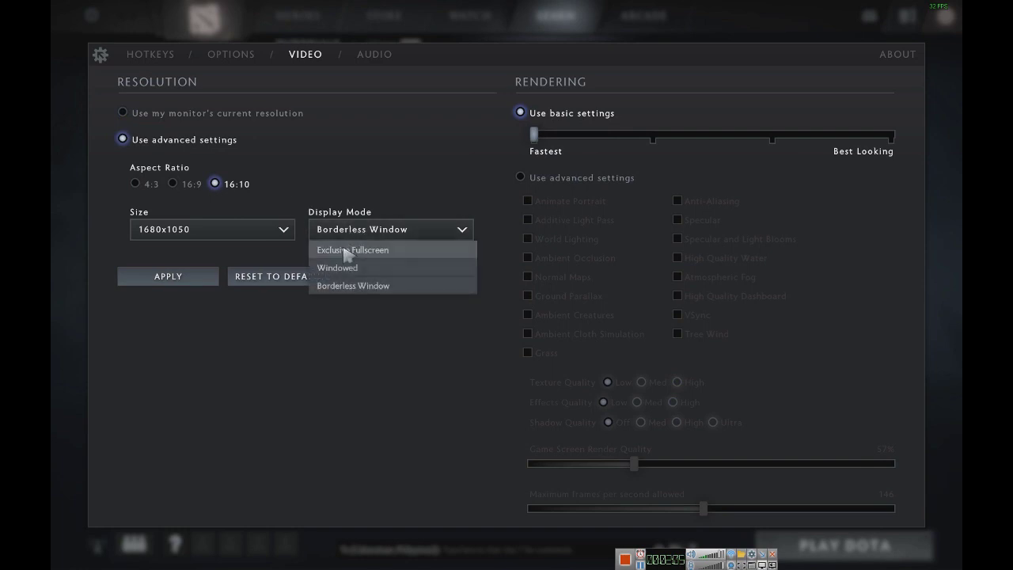
{"action": "left_click", "coordinate": [347, 250]}
{"action": "left_click", "coordinate": [256, 229]}
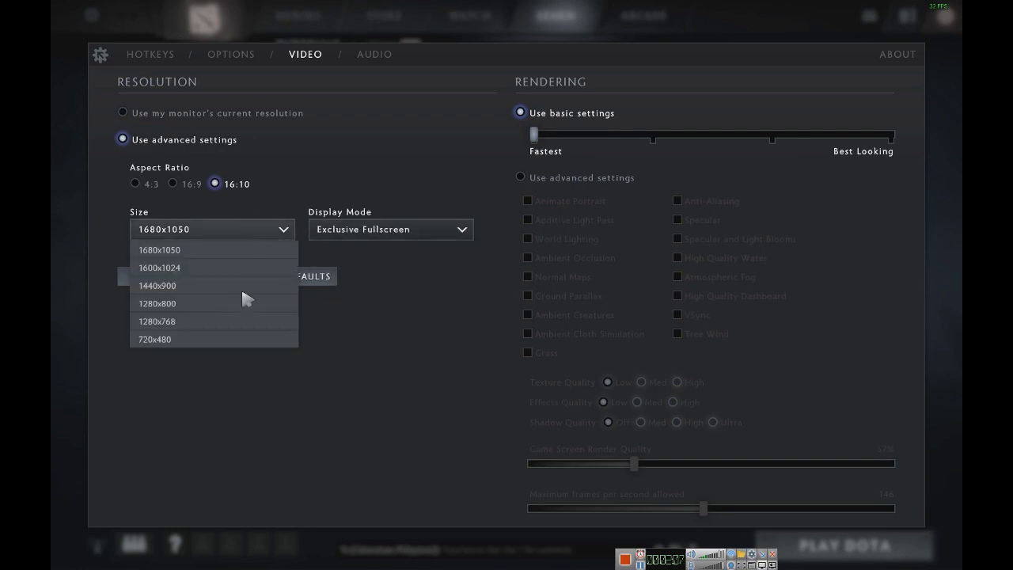
{"action": "left_click", "coordinate": [179, 322]}
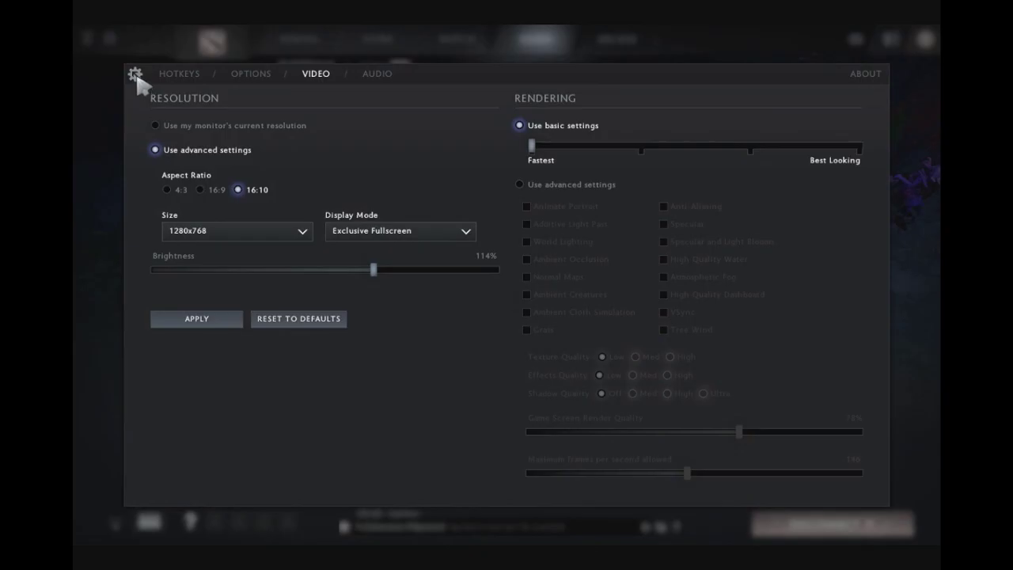
{"action": "left_click", "coordinate": [136, 75]}
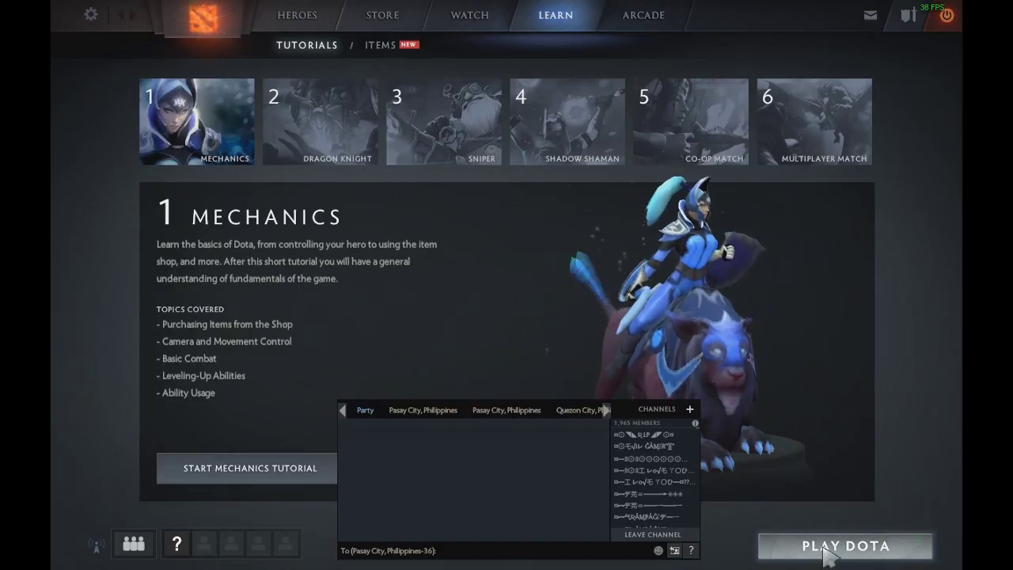
- Start a bot match, lock in Templar Assassin and skip the strategy time
{"action": "left_click", "coordinate": [825, 548]}
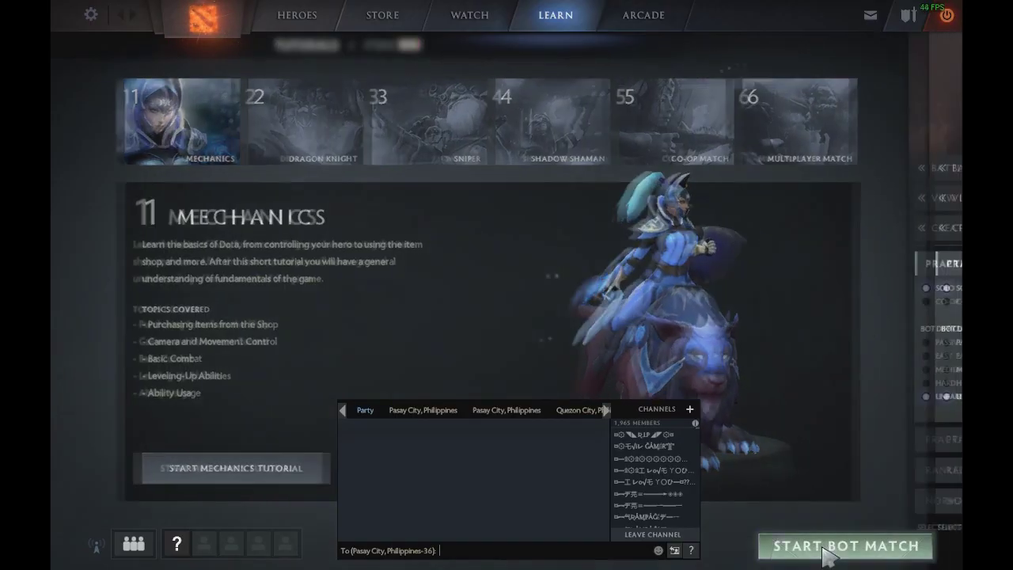
{"action": "left_click", "coordinate": [825, 548]}
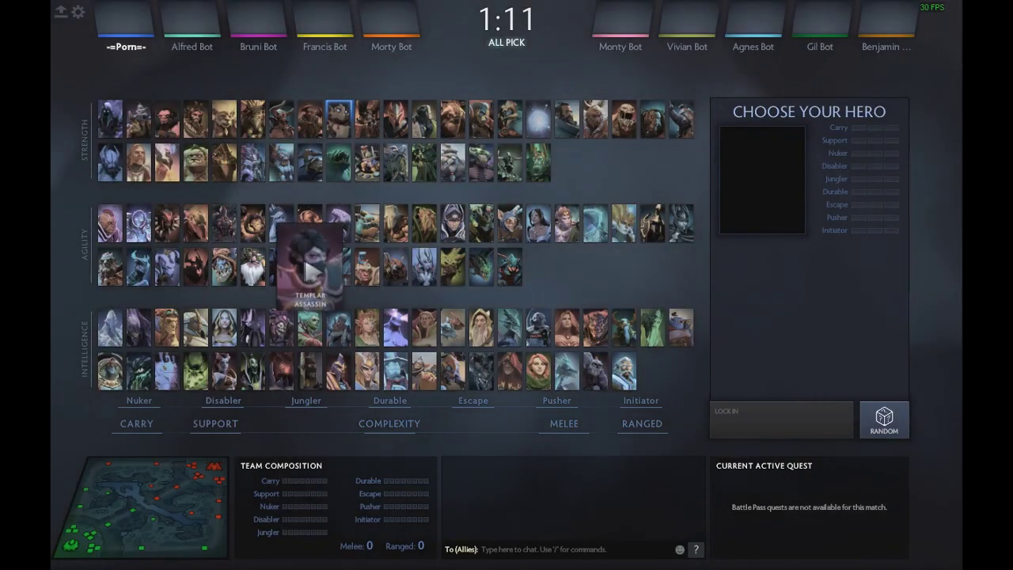
{"action": "left_click", "coordinate": [310, 267]}
{"action": "left_click", "coordinate": [765, 427]}
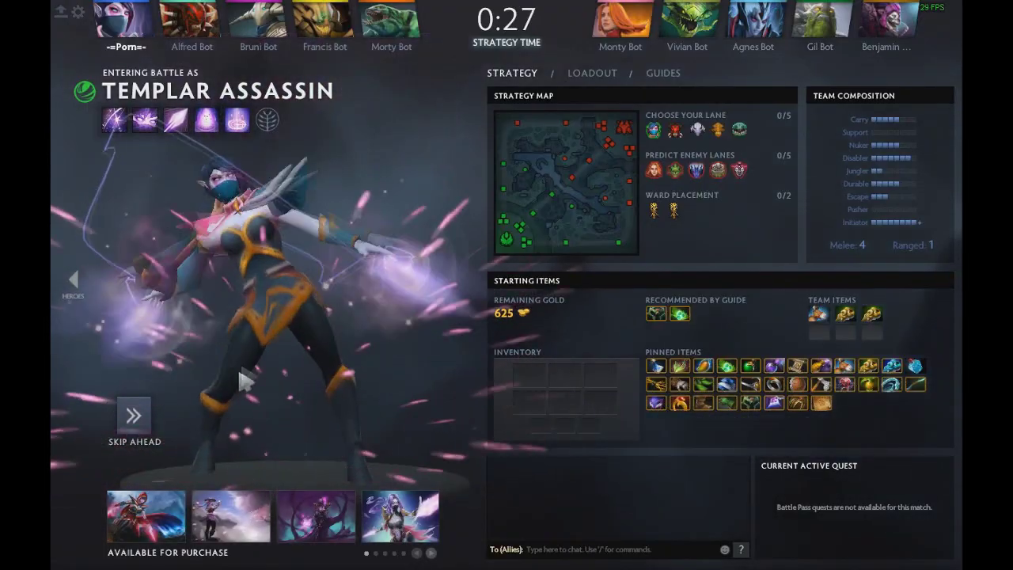
{"action": "left_click", "coordinate": [135, 419]}
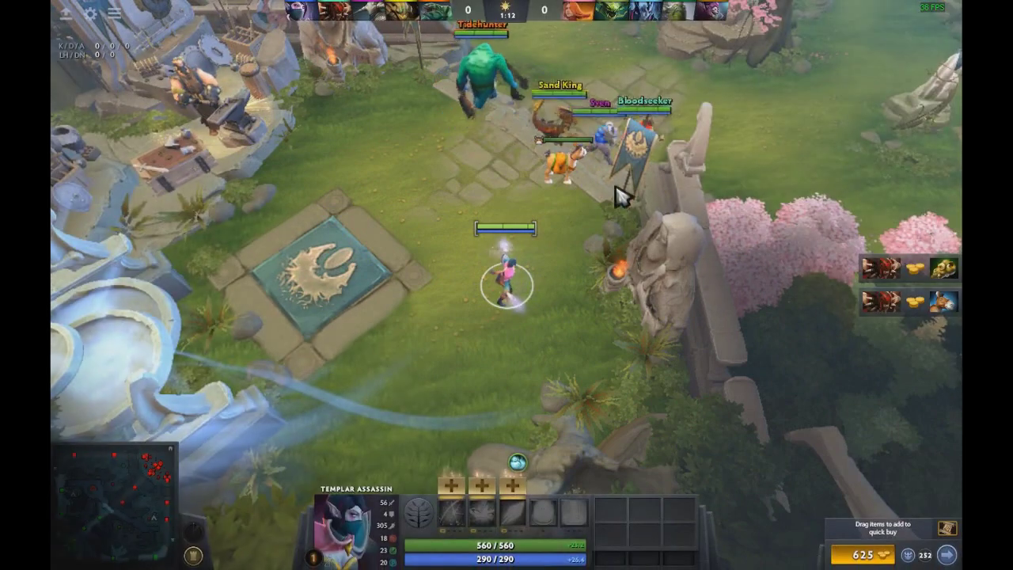
- Move Templar Assassin forward and buy Boots of Speed from the item shop
{"action": "right_click", "coordinate": [622, 196]}
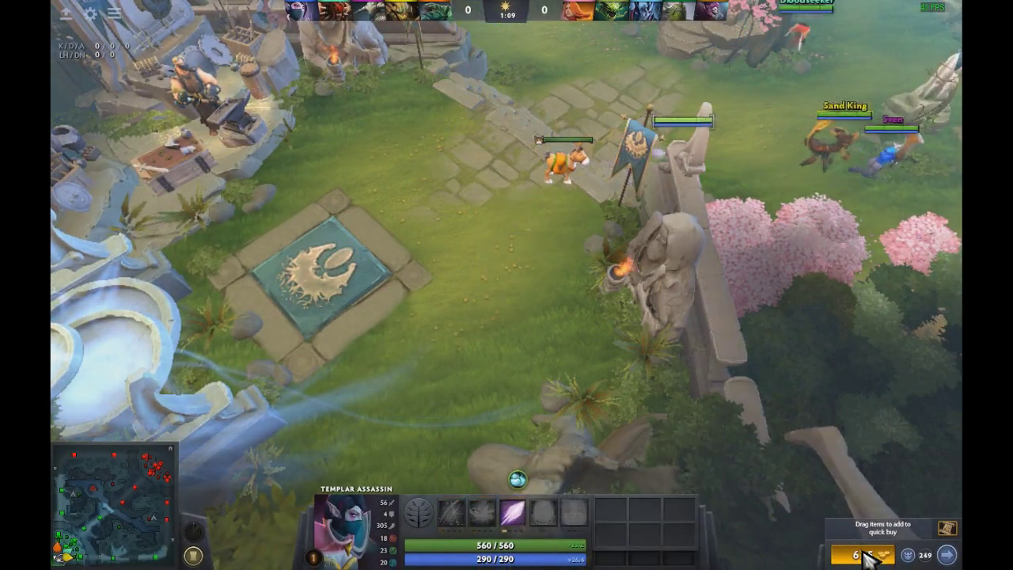
{"action": "left_click", "coordinate": [860, 555]}
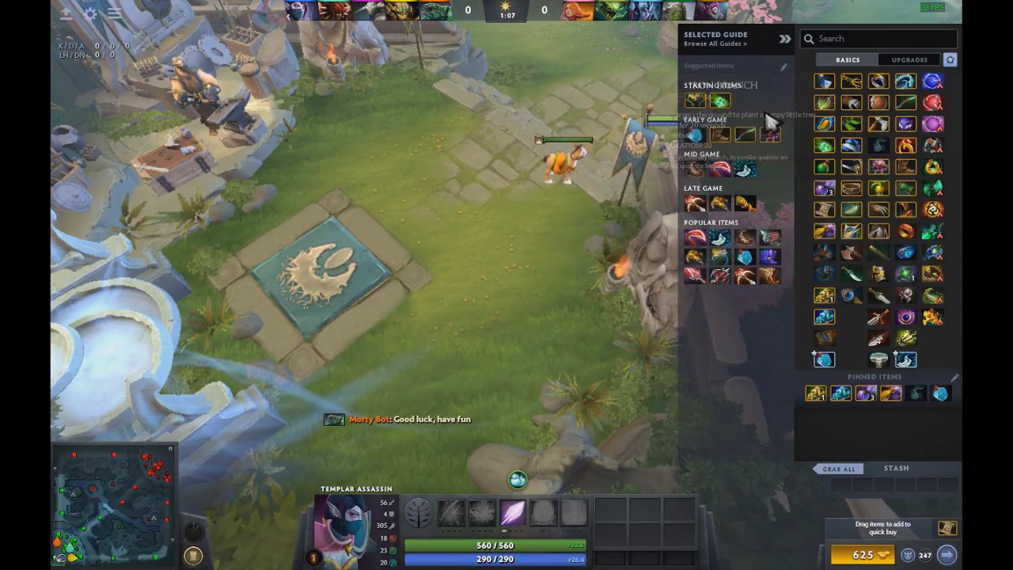
{"action": "right_click", "coordinate": [719, 135]}
{"action": "key", "text": "Escape"}
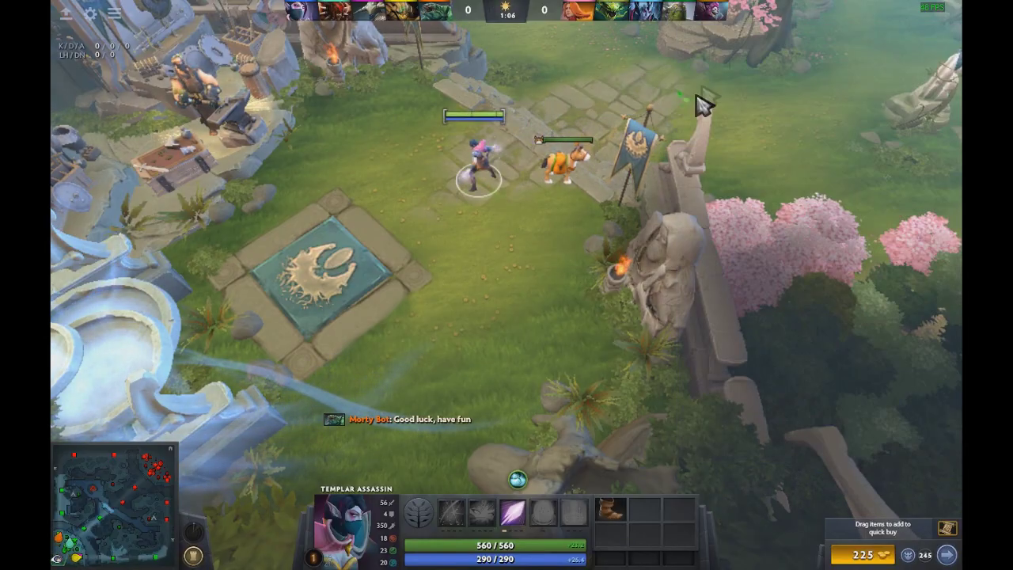
- Walk Templar Assassin out along the lane to the rune spot
{"action": "mouse_move", "coordinate": [871, 2]}
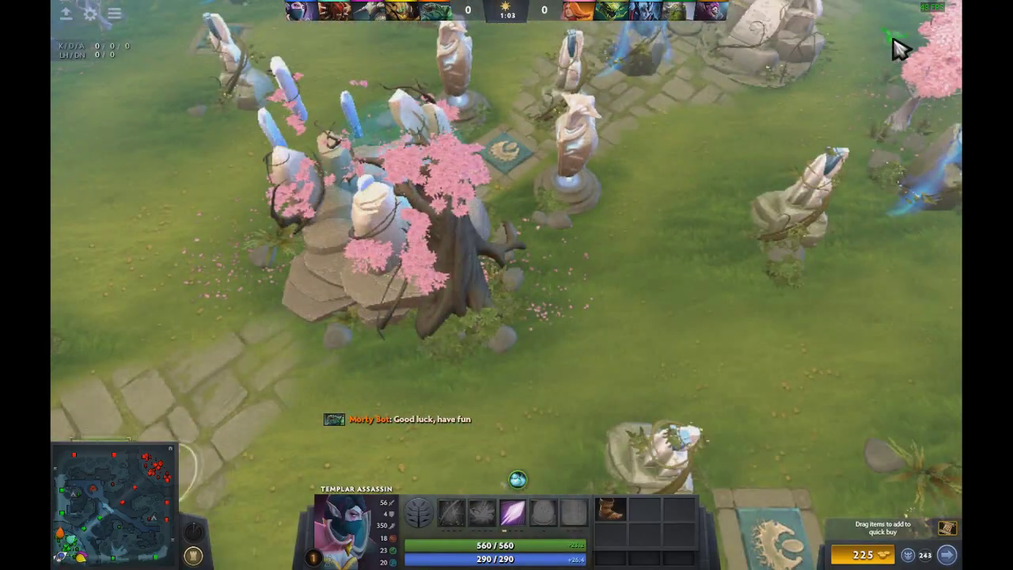
{"action": "mouse_move", "coordinate": [945, 8]}
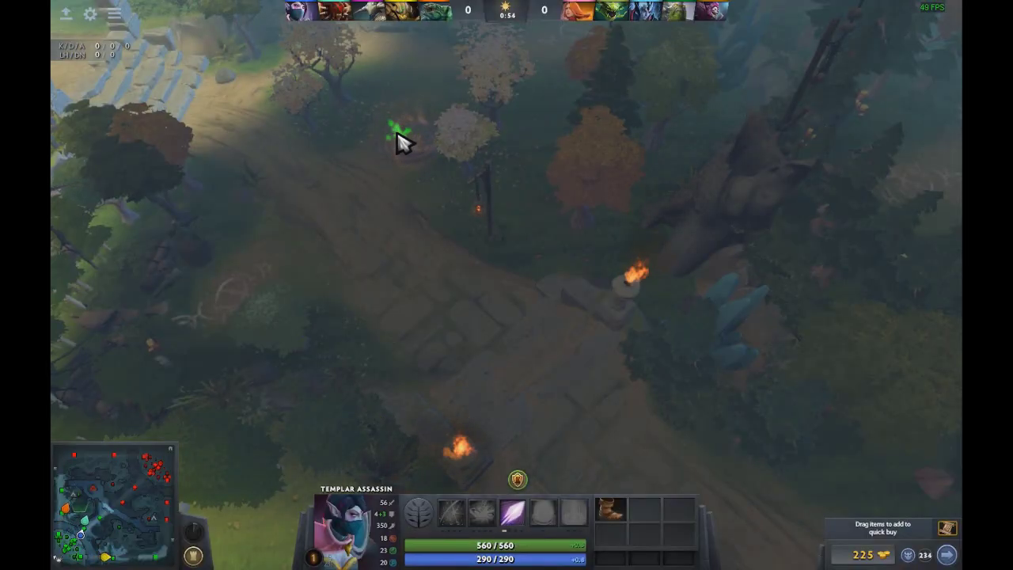
{"action": "right_click", "coordinate": [398, 136]}
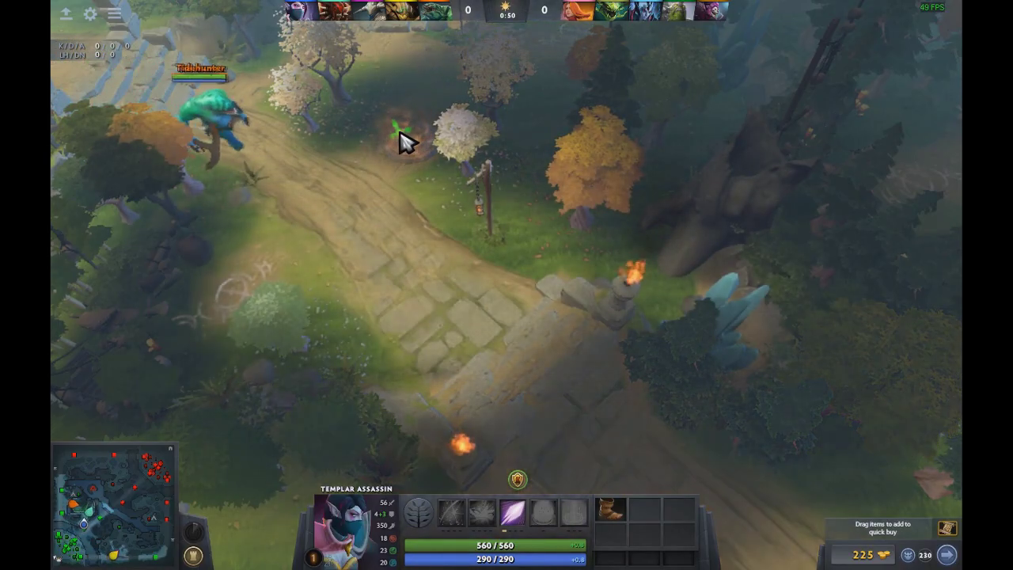
{"action": "key", "text": "F1"}
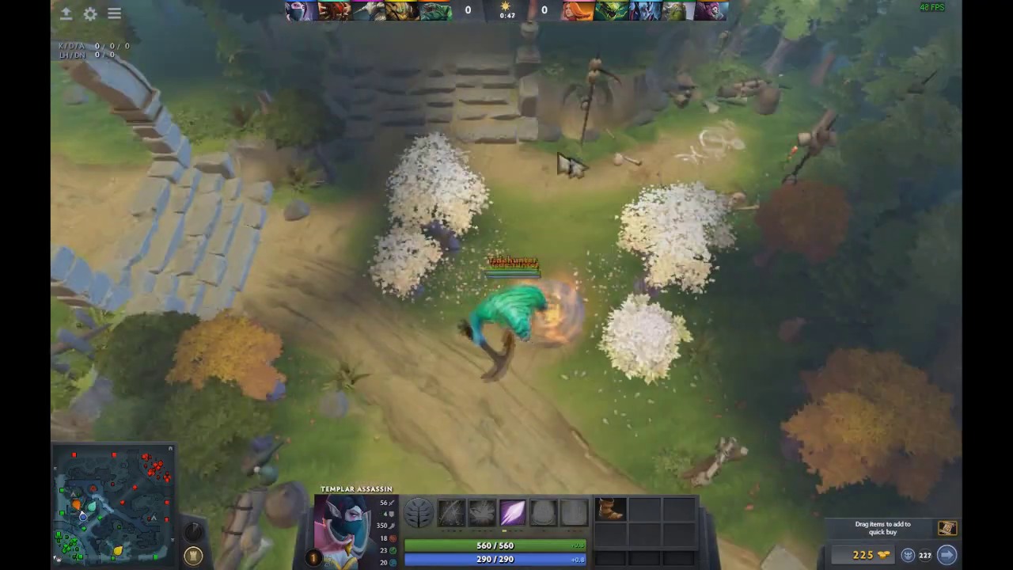
{"action": "key", "text": "F1"}
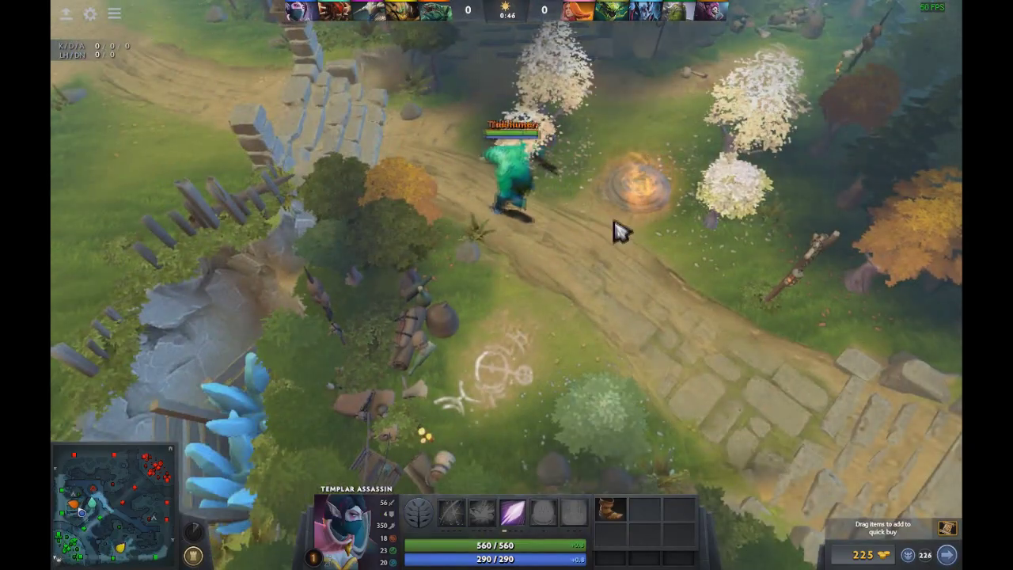
{"action": "right_click", "coordinate": [611, 151]}
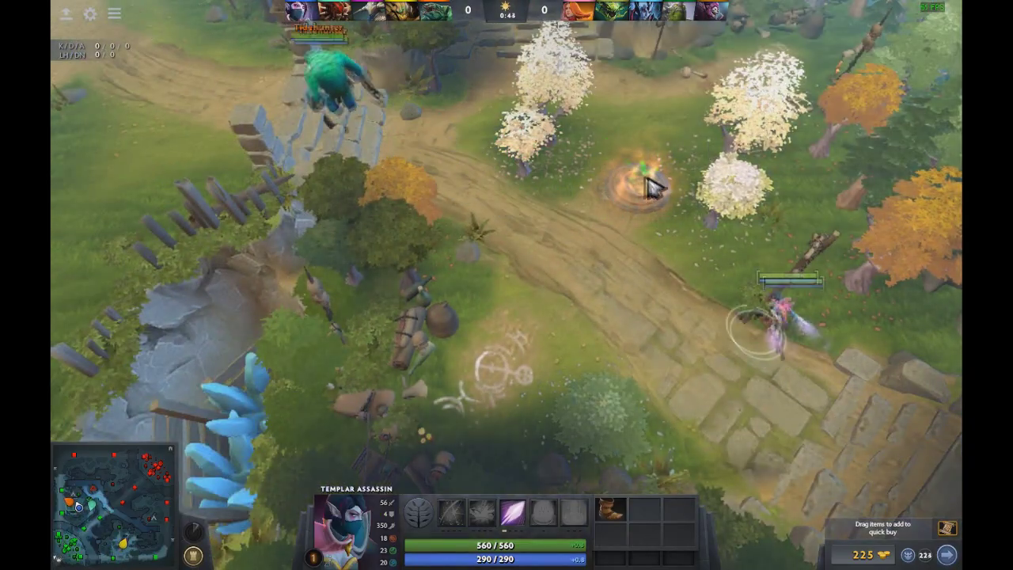
{"action": "right_click", "coordinate": [651, 174]}
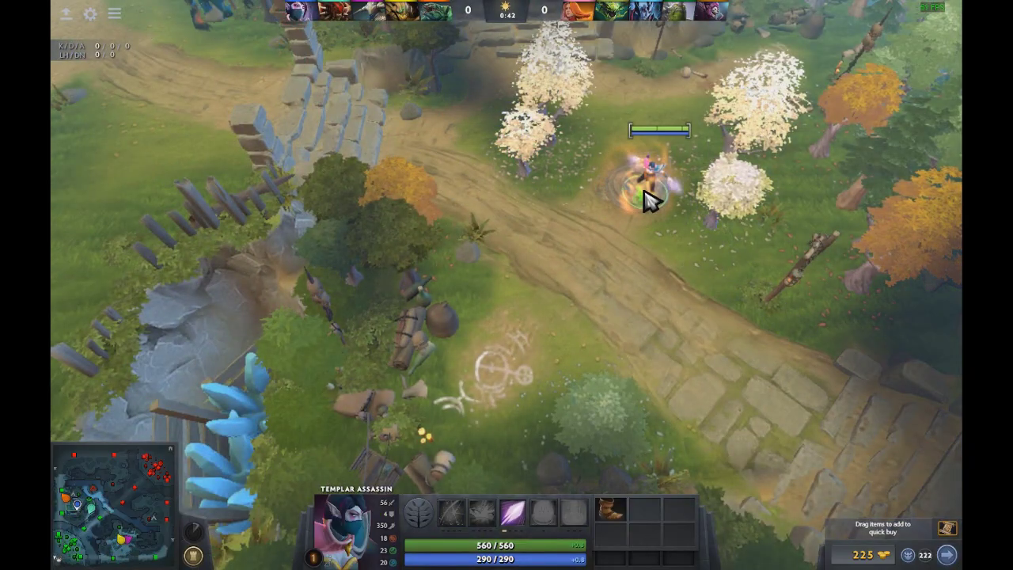